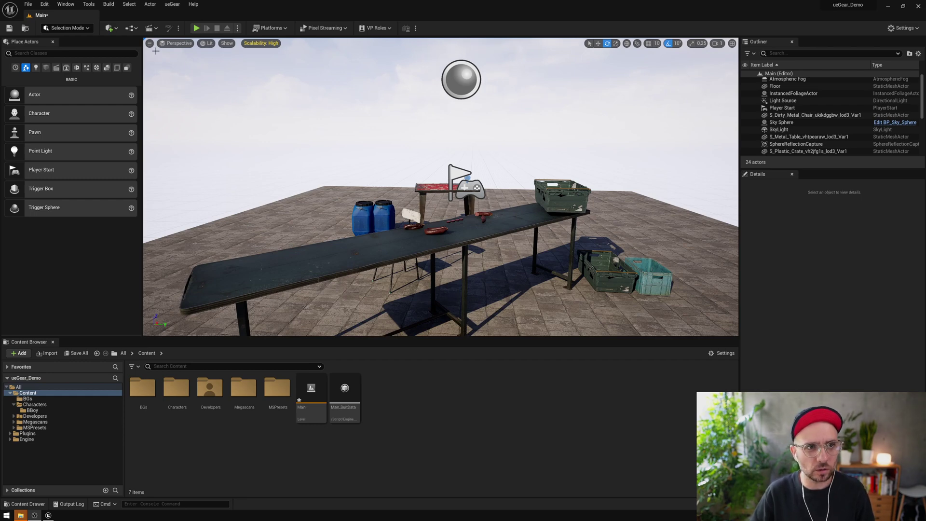
# Create and save the CutCut level sequence, then add a cine camera with a camera cut spanning frames 0–150.
pyautogui.click(149, 29)
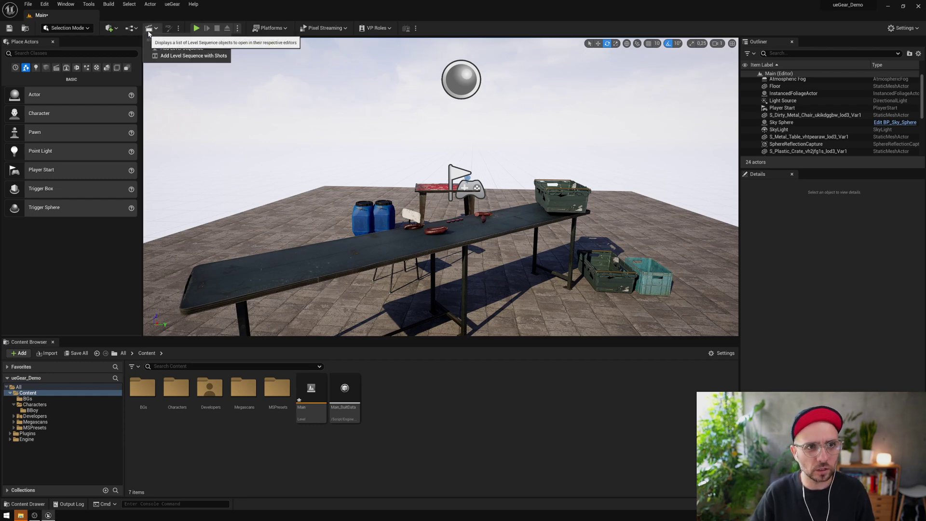
pyautogui.click(182, 49)
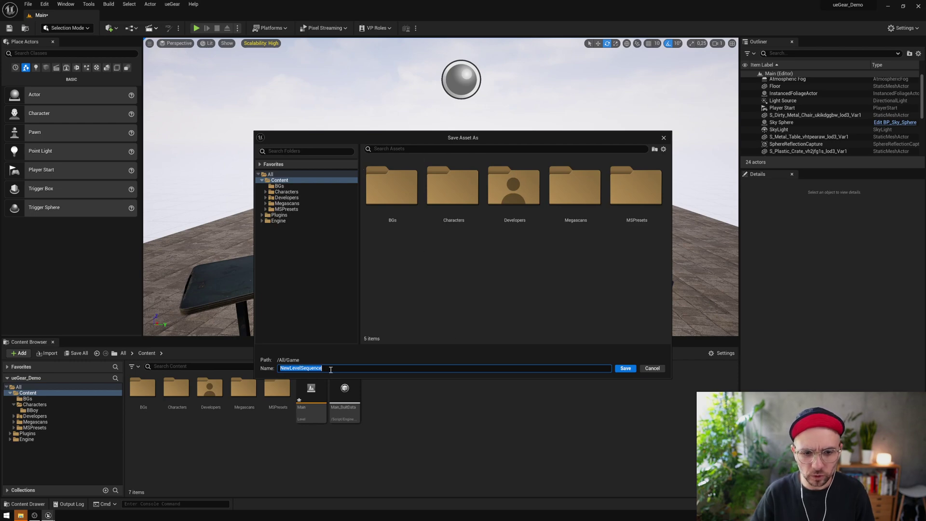
pyautogui.write('Cut')
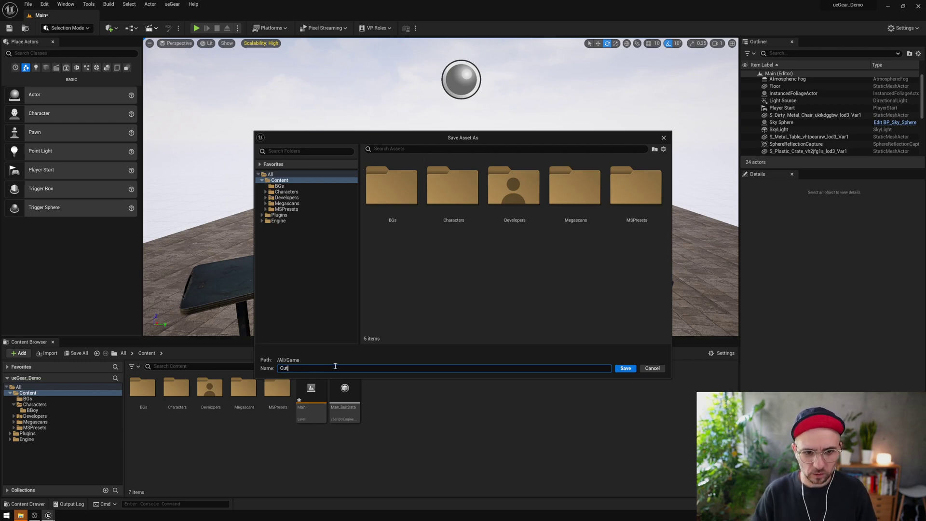
pyautogui.write('Cut')
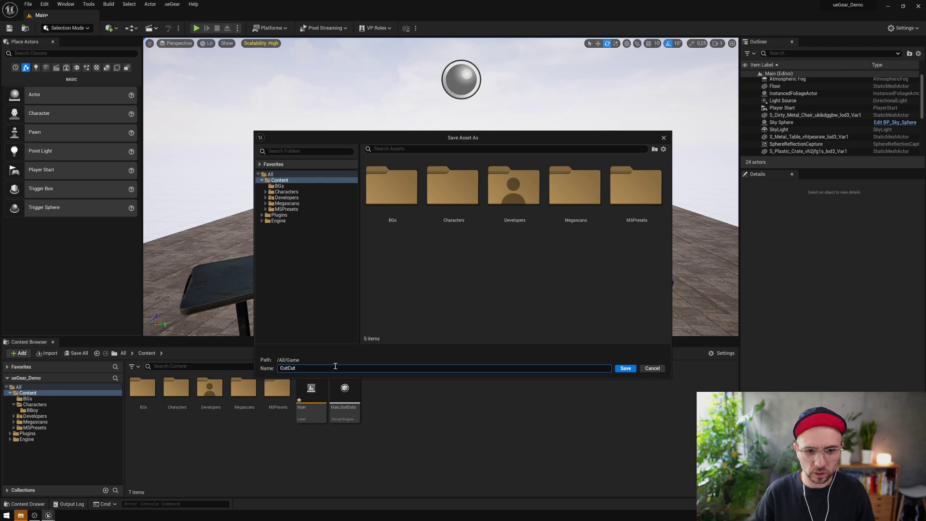
pyautogui.click(627, 368)
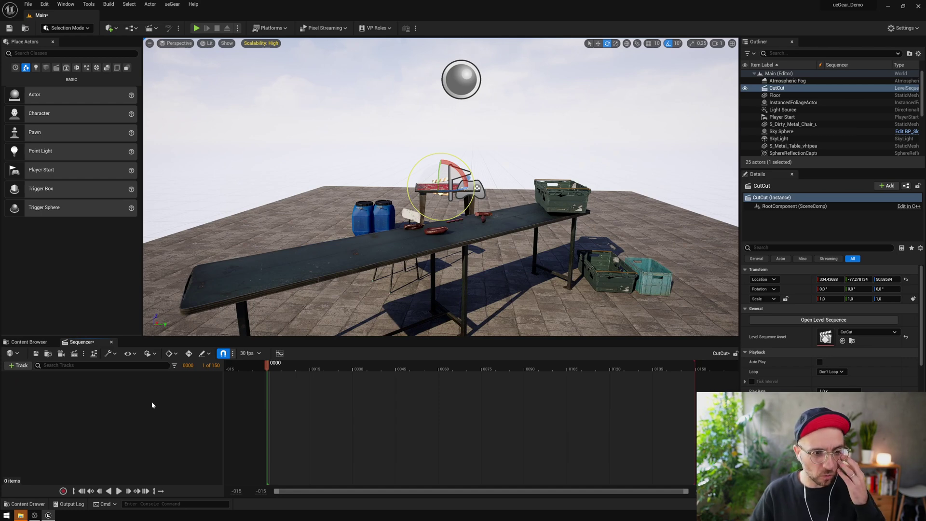
pyautogui.click(61, 354)
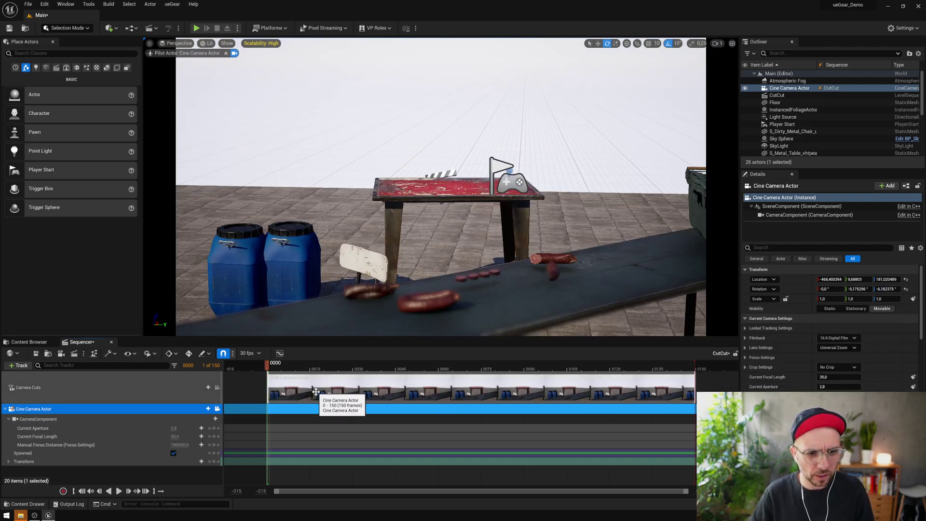
pyautogui.moveTo(278, 372); pyautogui.dragTo(304, 370)
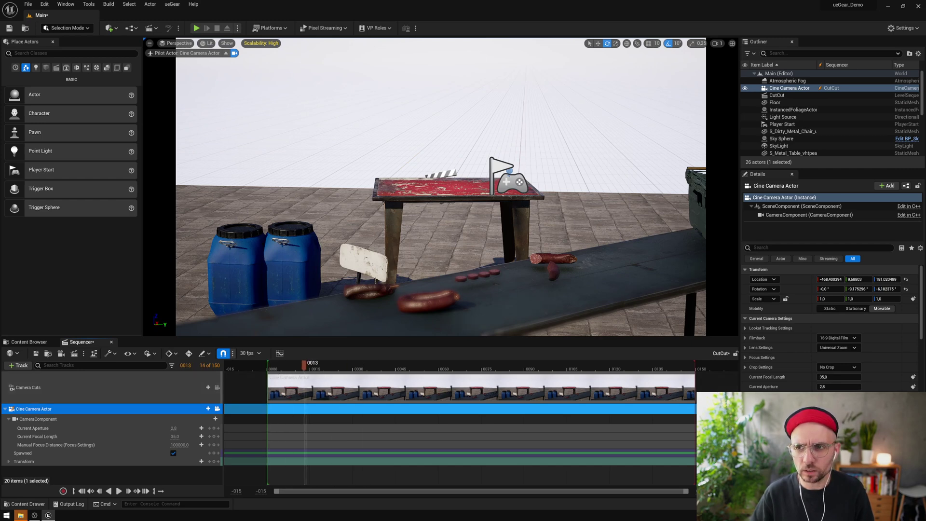
# Place BBOY_Skeleton from the Characters/BBoy folder into the level and reset its location to the world origin.
pyautogui.click(29, 342)
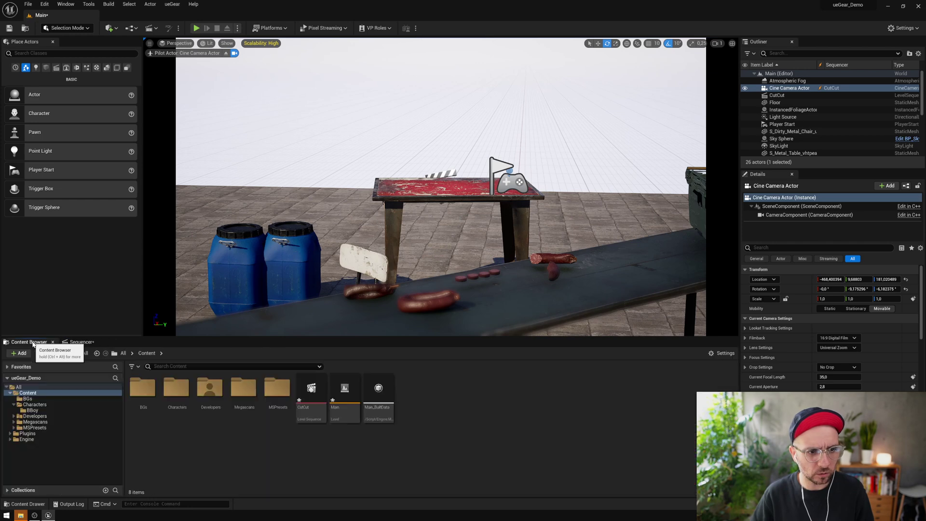
pyautogui.click(169, 389)
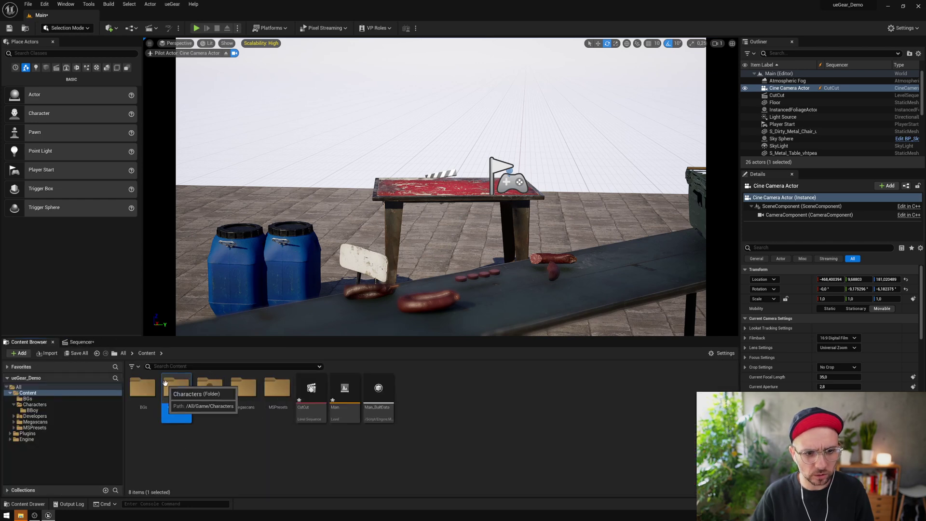
pyautogui.doubleClick(169, 390)
pyautogui.doubleClick(142, 388)
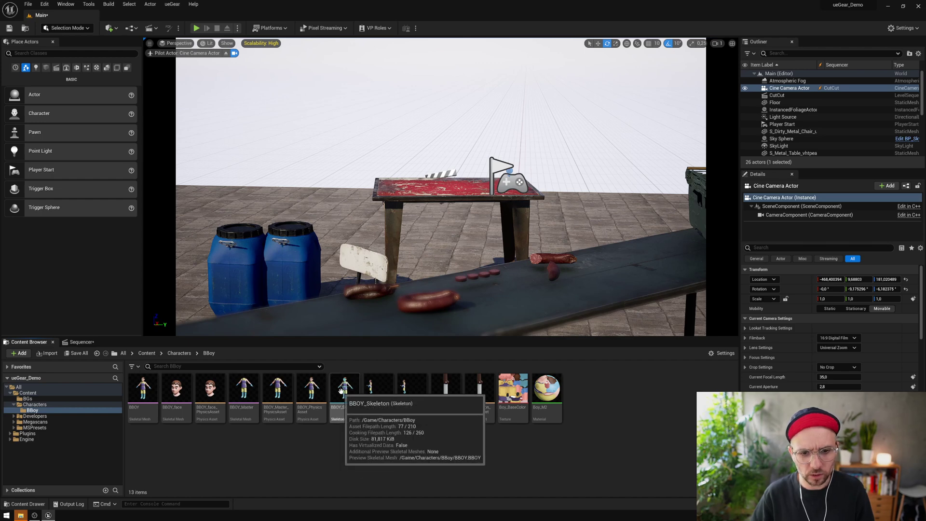
pyautogui.moveTo(341, 390); pyautogui.dragTo(334, 258)
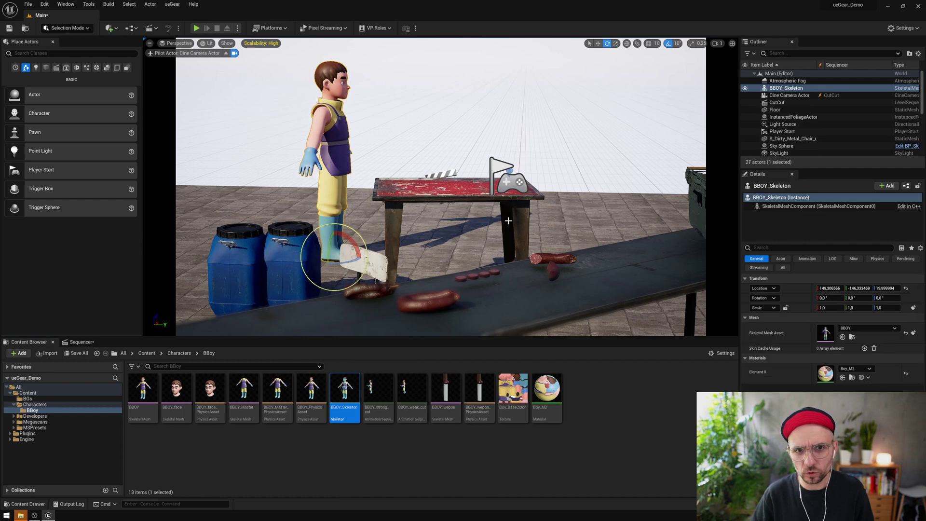
pyautogui.click(906, 288)
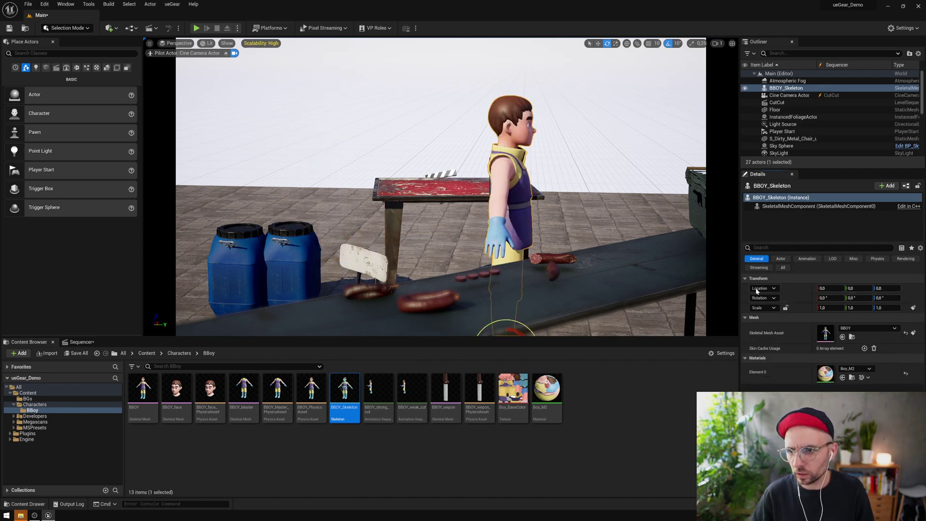
# Add BBOY_Skeleton to the CutCut sequence and give it the BBOY_strong_cut animation track.
pyautogui.click(82, 342)
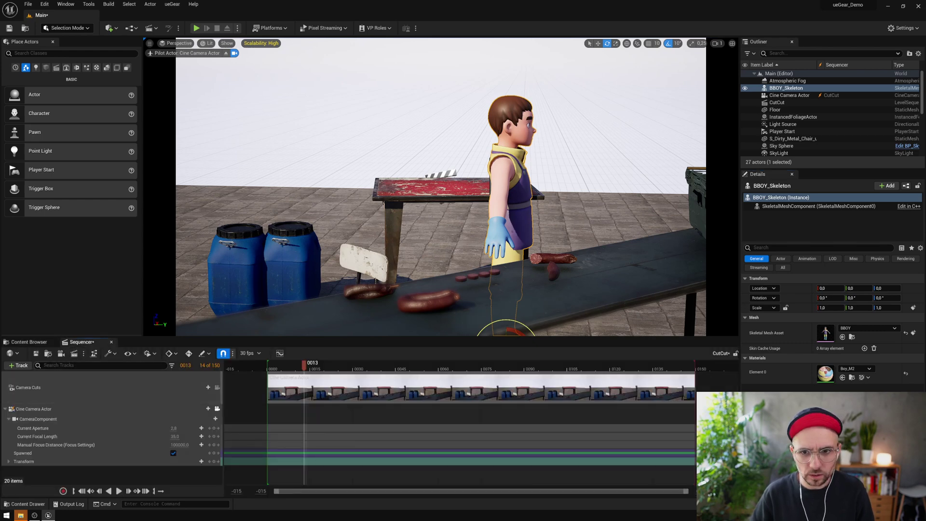
pyautogui.moveTo(780, 87); pyautogui.dragTo(499, 418)
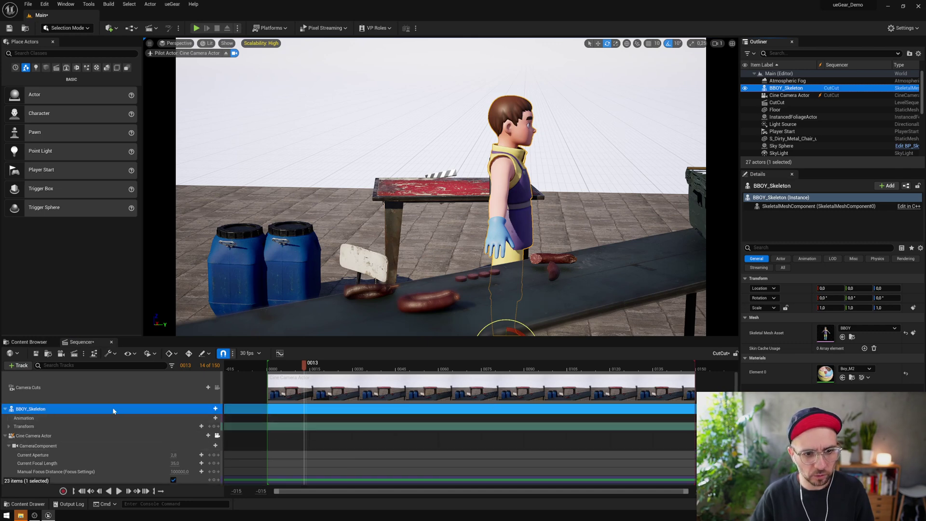
pyautogui.click(216, 409)
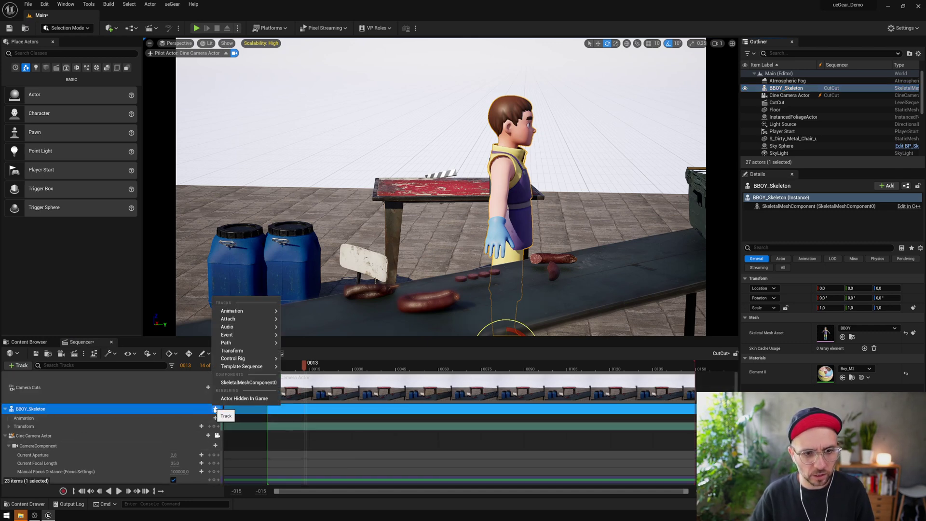
pyautogui.moveTo(250, 311)
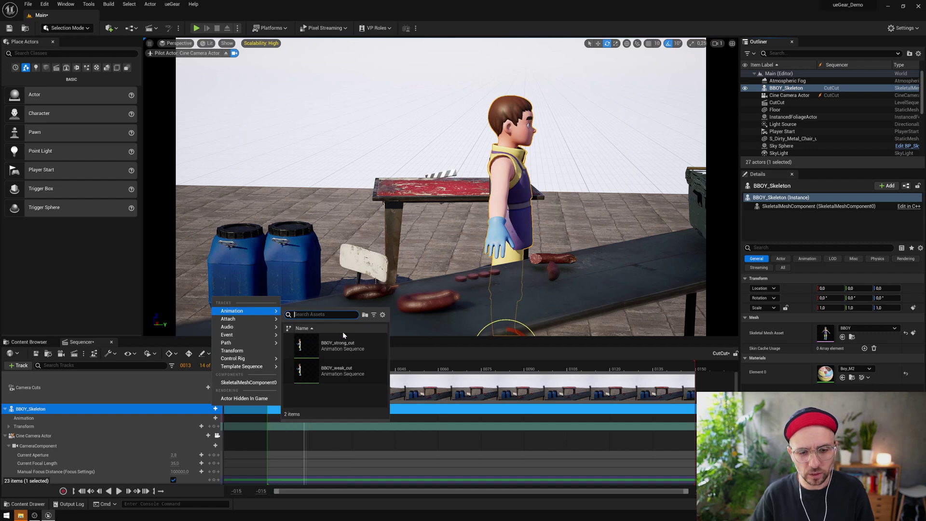
pyautogui.click(338, 346)
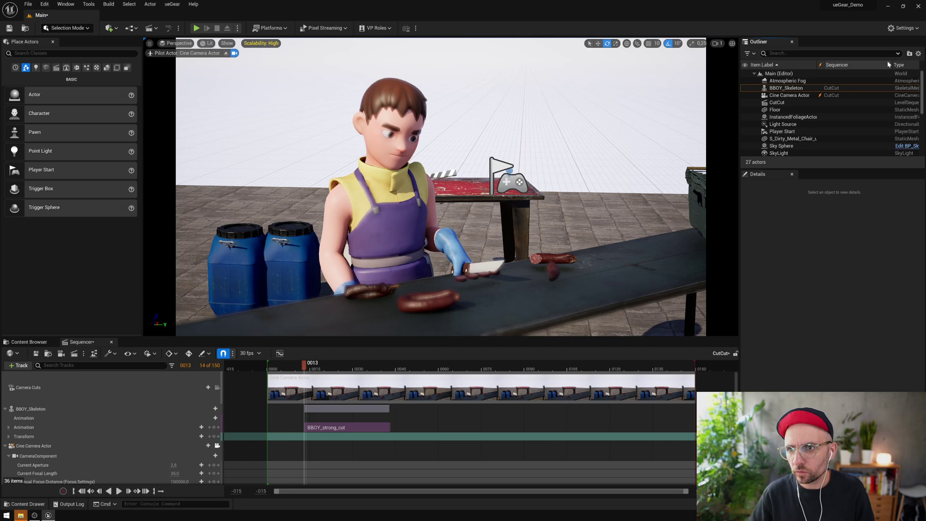
# Set the cine camera's manual focus on the table and drag its aperture down to about 1.2.
pyautogui.click(30, 445)
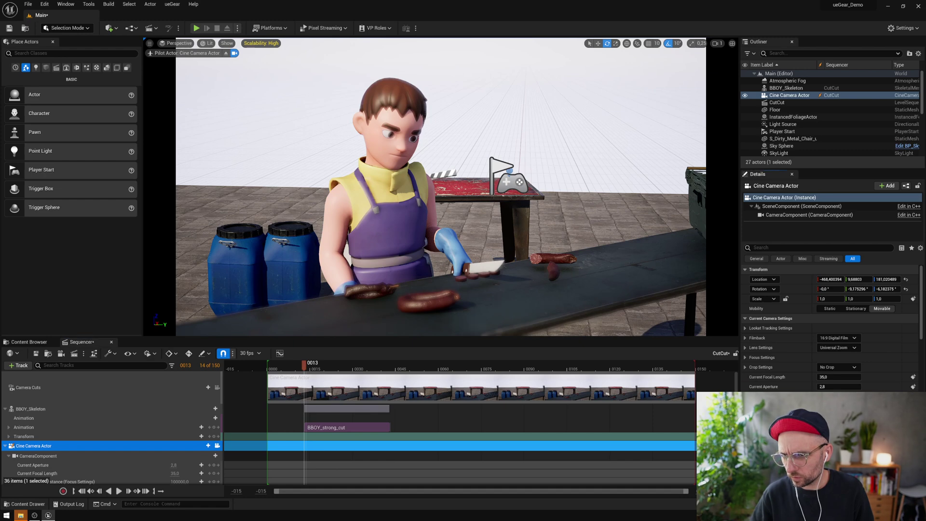
pyautogui.click(46, 456)
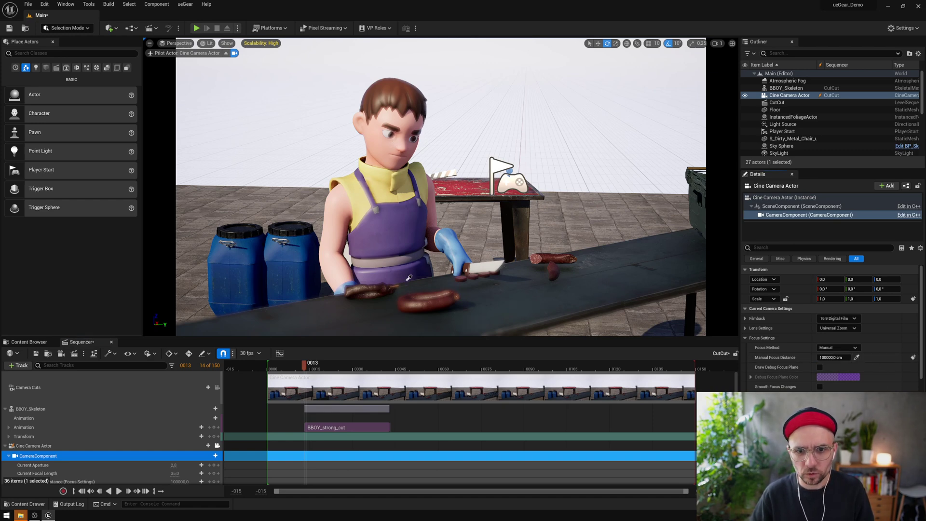
pyautogui.click(474, 276)
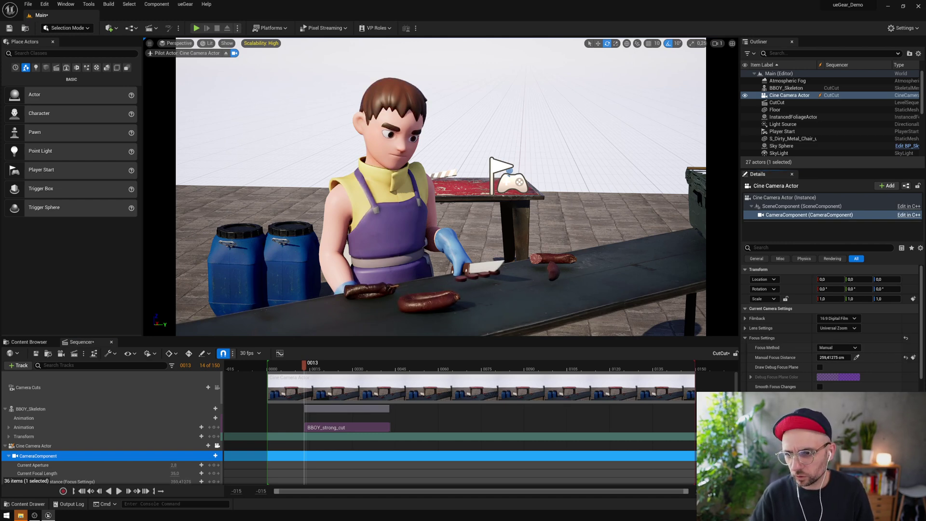
pyautogui.moveTo(180, 465); pyautogui.dragTo(154, 465)
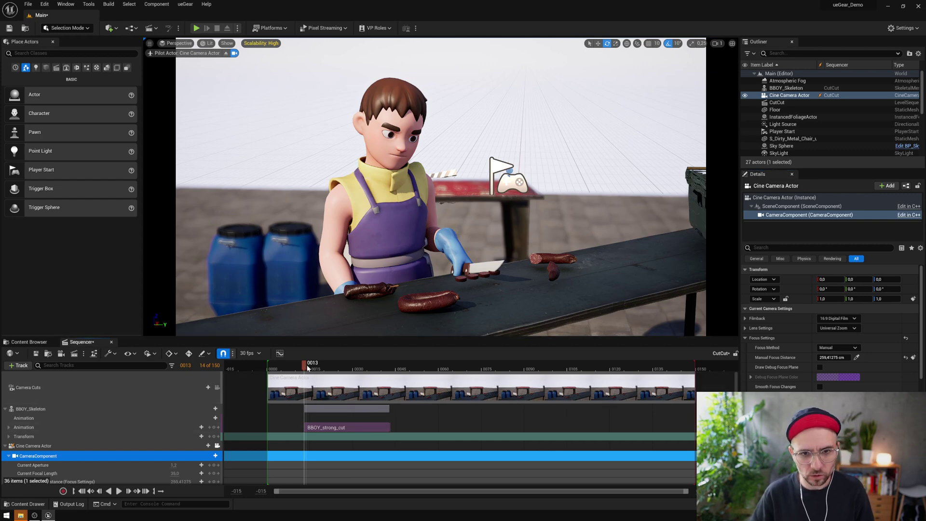
# Scrub ahead to the knife raise, then select the Cine Camera Actor to show its transform and camera settings.
pyautogui.moveTo(304, 365); pyautogui.dragTo(381, 371)
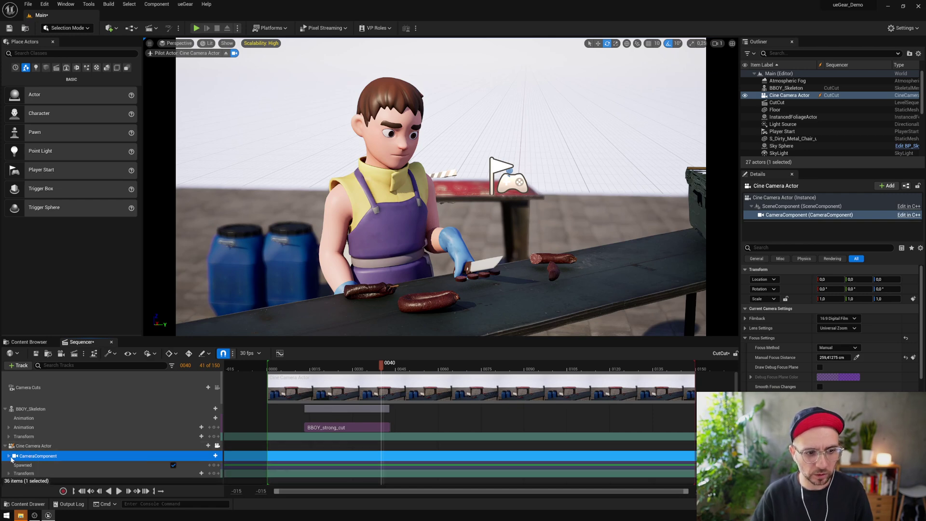
pyautogui.click(34, 446)
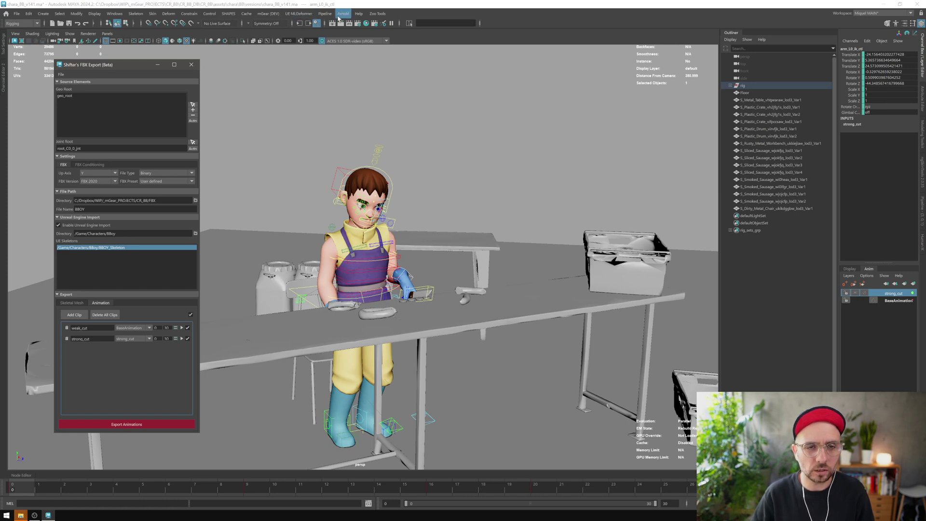
# Tear off the mGear ueGear menu and import the Sequencer camera into the Maya scene.
pyautogui.click(268, 14)
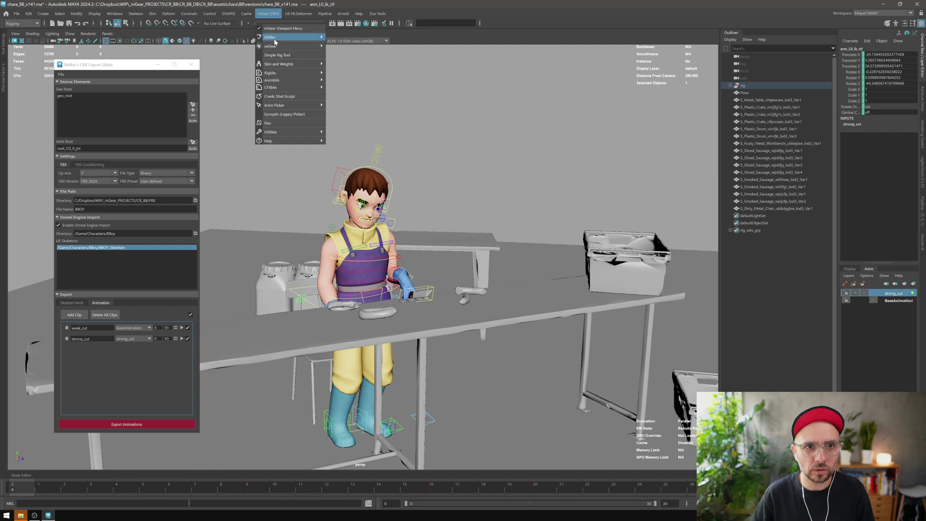
pyautogui.moveTo(272, 46)
pyautogui.click(345, 40)
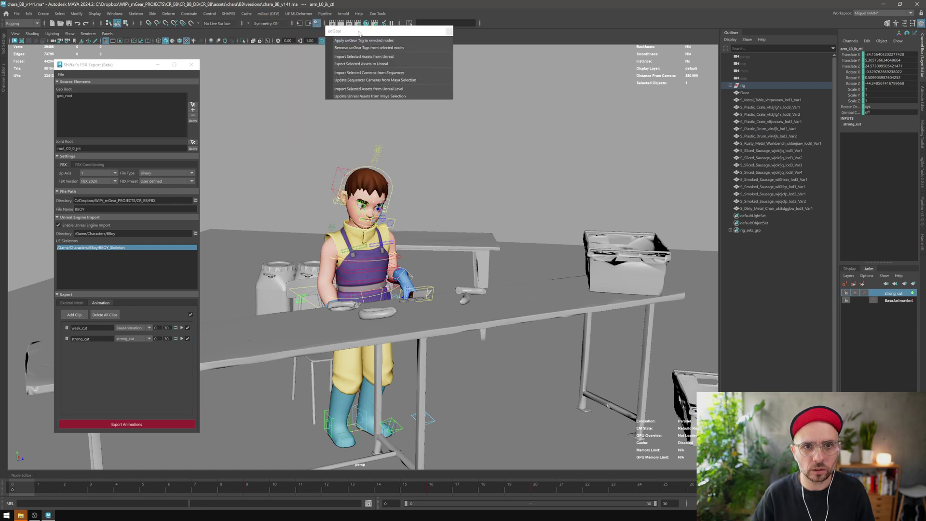
pyautogui.moveTo(359, 33); pyautogui.dragTo(313, 59)
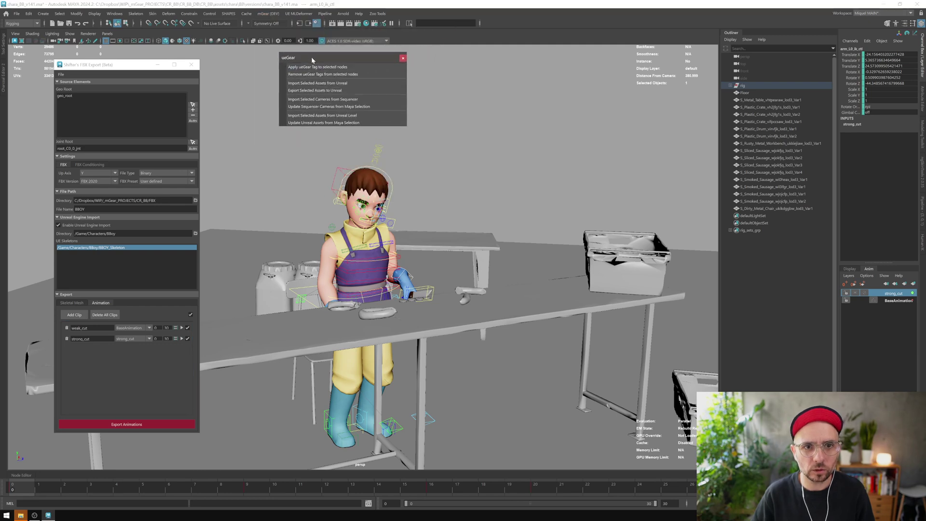
pyautogui.click(345, 98)
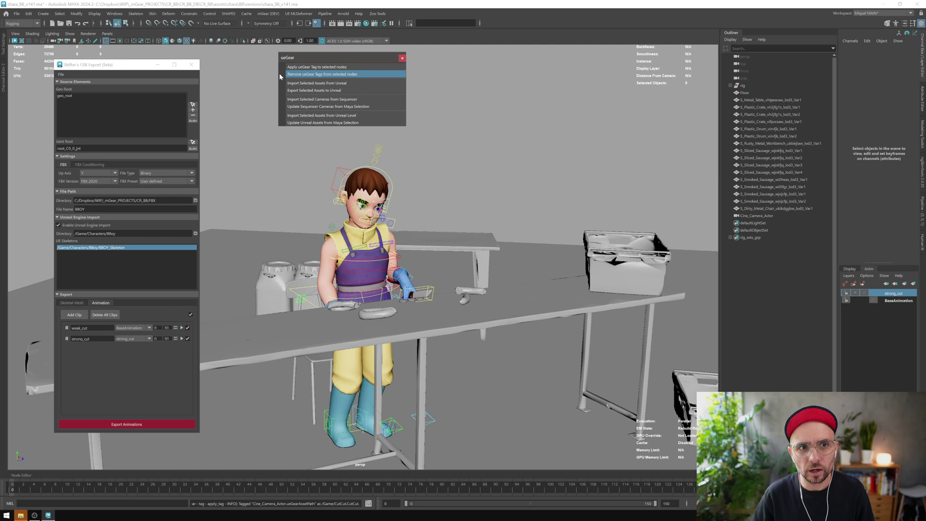
# Look through the imported Cine_Camera_Actor and move the FBX export window aside.
pyautogui.click(107, 34)
pyautogui.moveTo(145, 41)
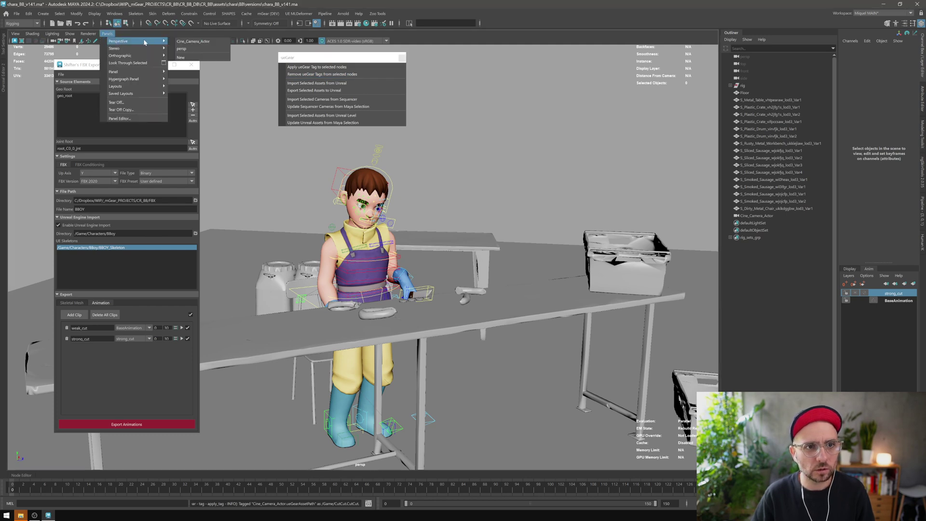
pyautogui.click(189, 42)
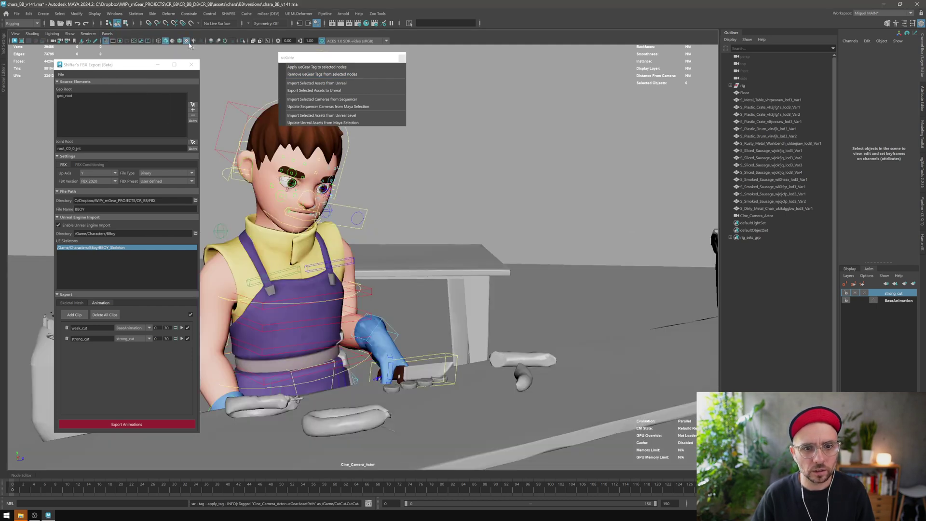
pyautogui.moveTo(129, 71); pyautogui.dragTo(96, 68)
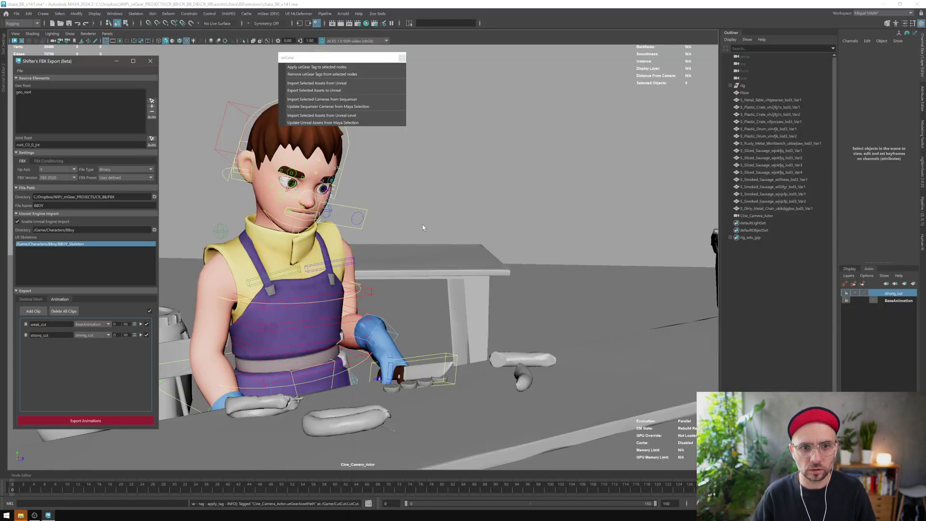
# Open the Windows Start menu.
pyautogui.press('super')
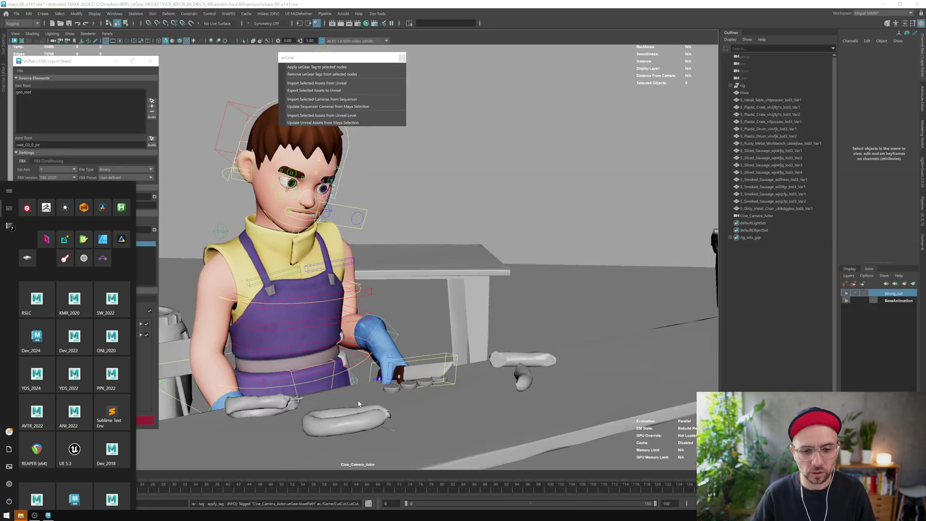
# Close the Start menu, select arm_L0_ik_ctl and scrub between frames 22 and 16 to check the pose.
pyautogui.click(60, 66)
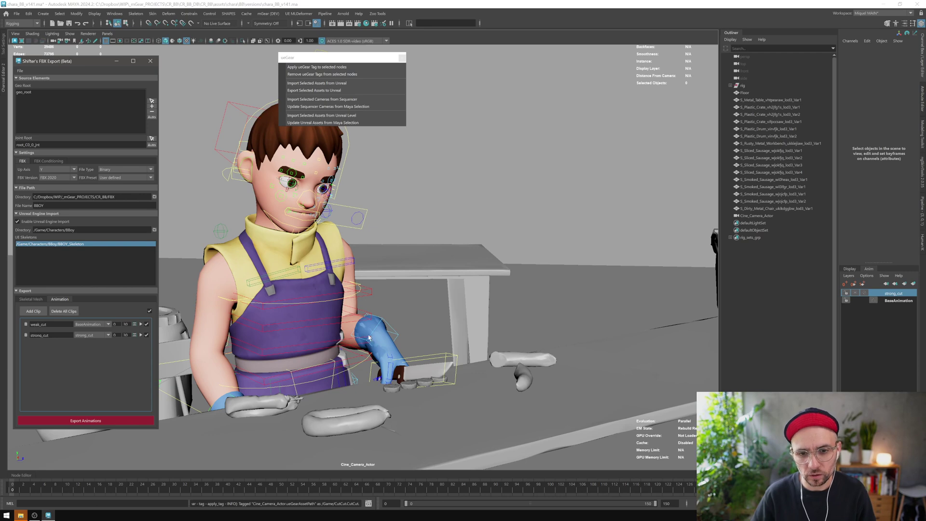
pyautogui.click(385, 323)
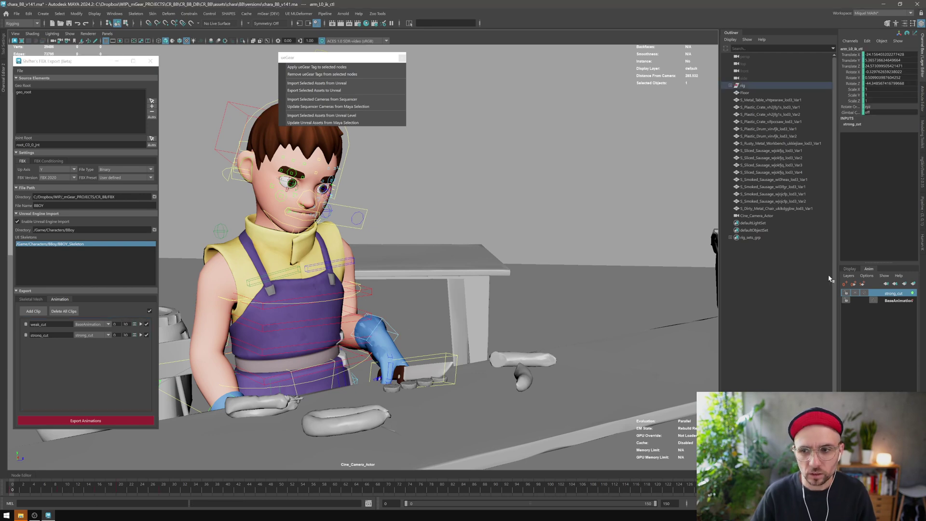
pyautogui.click(133, 486)
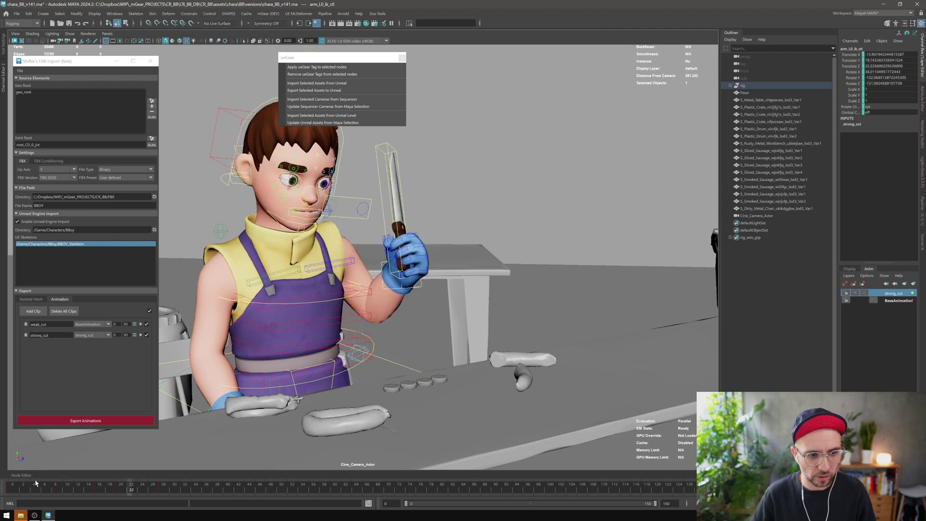
pyautogui.moveTo(125, 488); pyautogui.dragTo(60, 490)
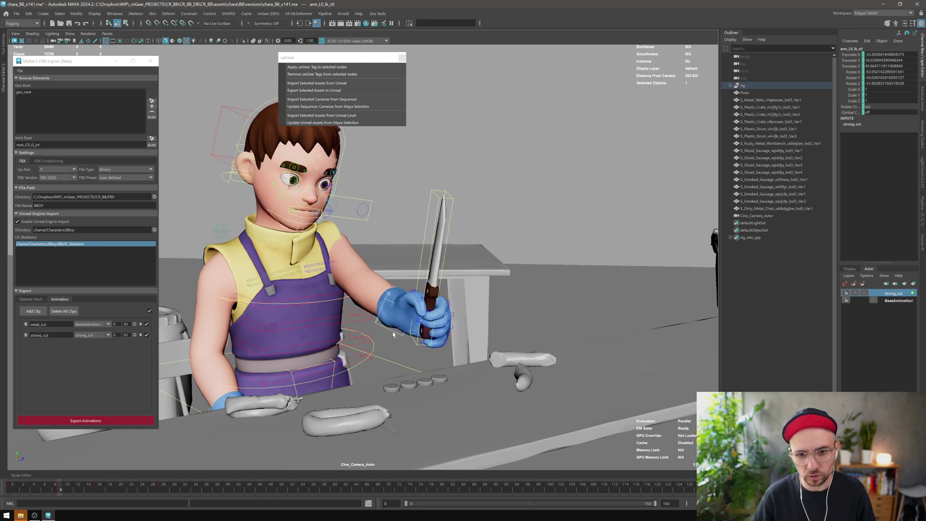
# Rotate the left hand control so the knife lifts beside the head, then review frames 9–20.
pyautogui.press('e')
pyautogui.moveTo(410, 309); pyautogui.dragTo(386, 204)
pyautogui.press('w')
pyautogui.press('e')
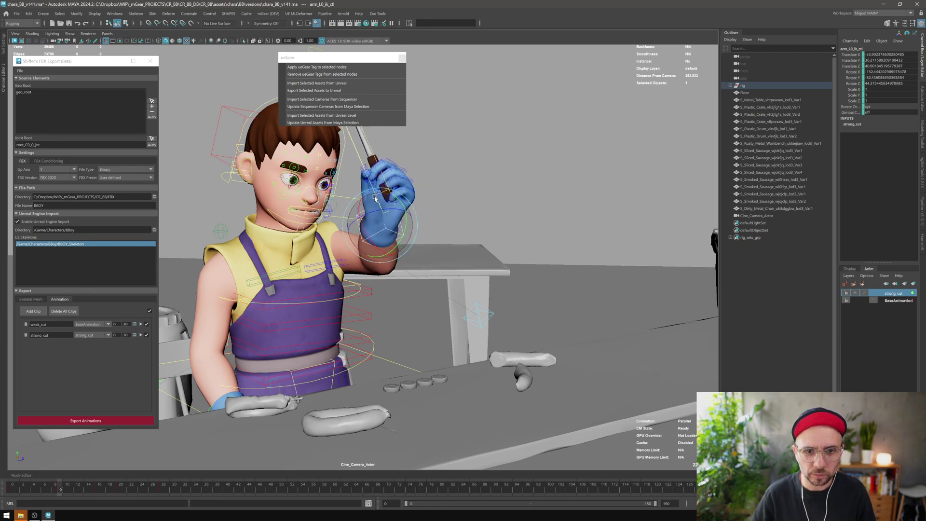
pyautogui.moveTo(374, 198); pyautogui.dragTo(391, 260)
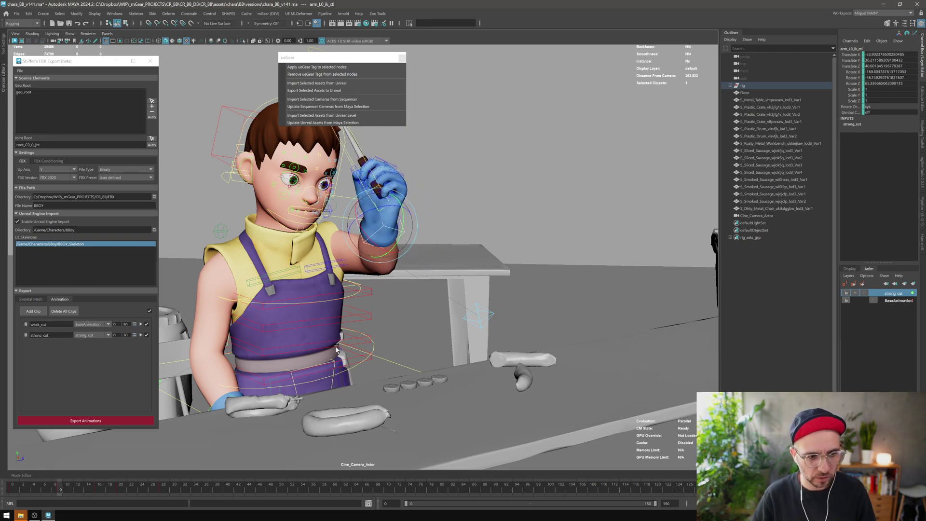
pyautogui.moveTo(72, 485); pyautogui.dragTo(174, 488)
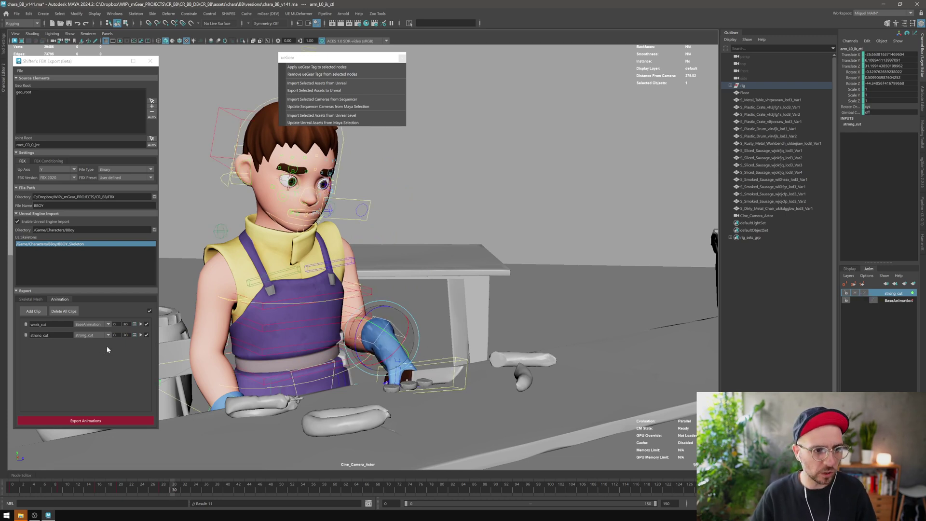
# Uncheck weak_cut in Shifter's FBX Export and export the remaining strong_cut clip.
pyautogui.click(147, 325)
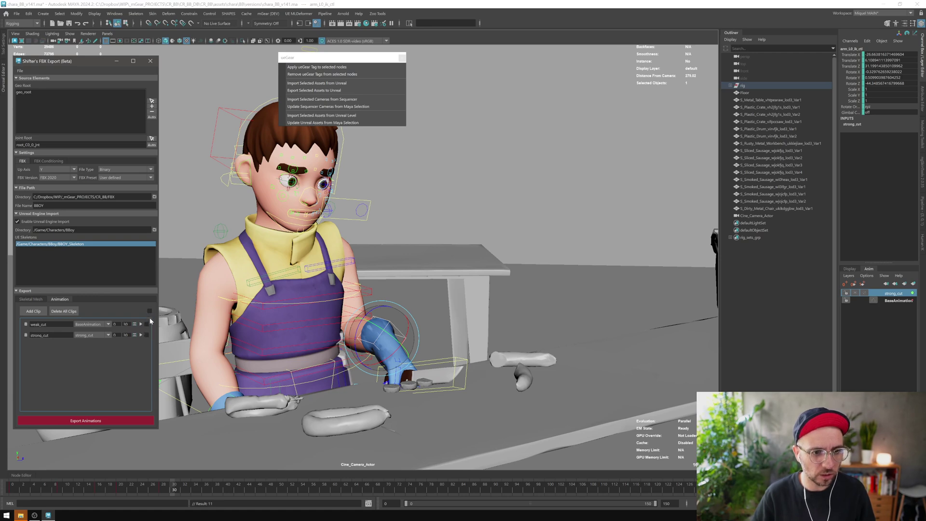
pyautogui.click(94, 421)
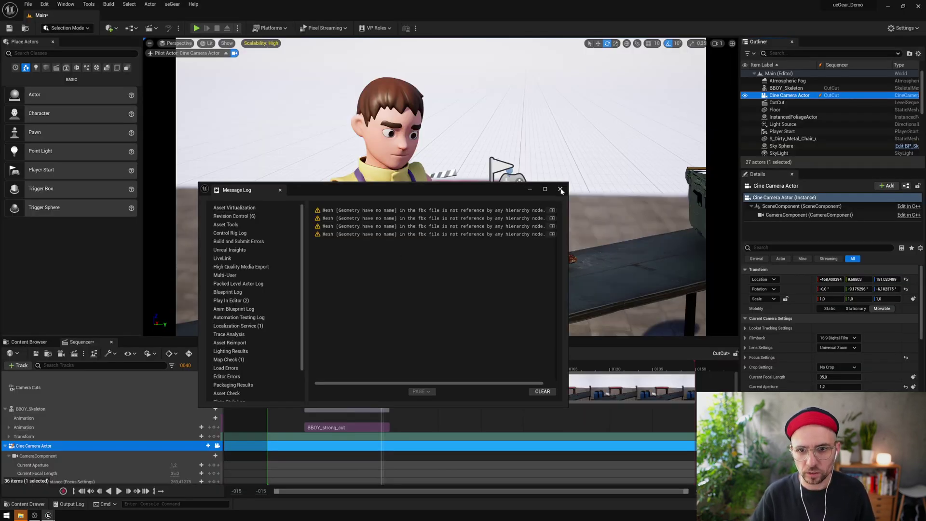
# Close the Message Log and scrub frames 27–29 to check BBOY's raised-knife pose.
pyautogui.click(561, 190)
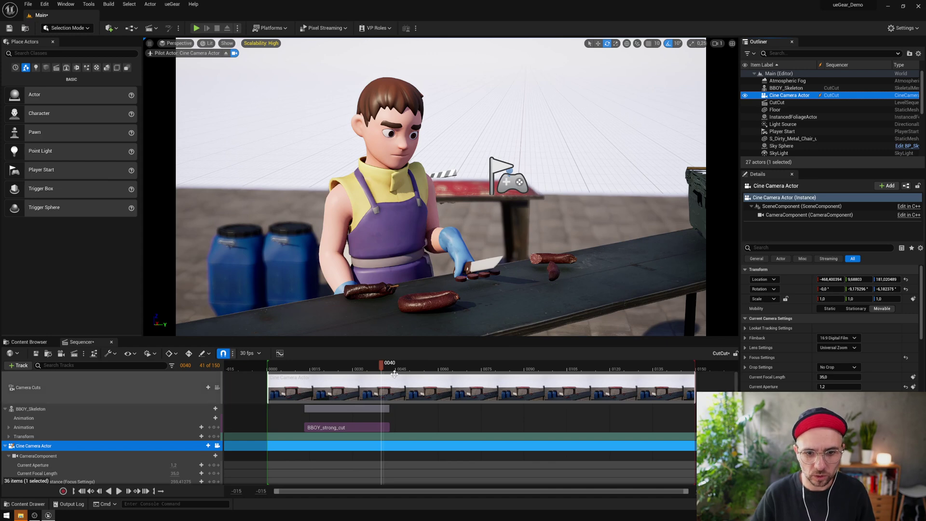
pyautogui.moveTo(386, 368); pyautogui.dragTo(333, 405)
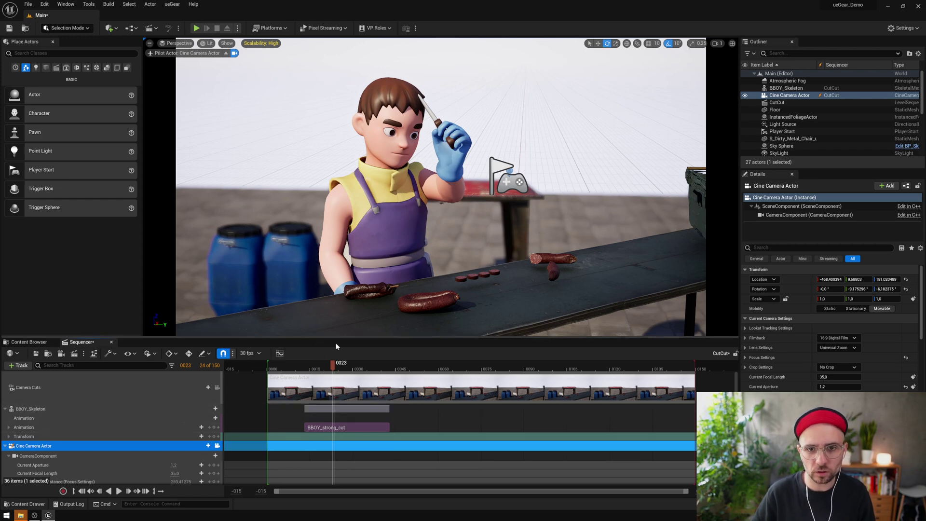
pyautogui.moveTo(332, 369); pyautogui.dragTo(330, 404)
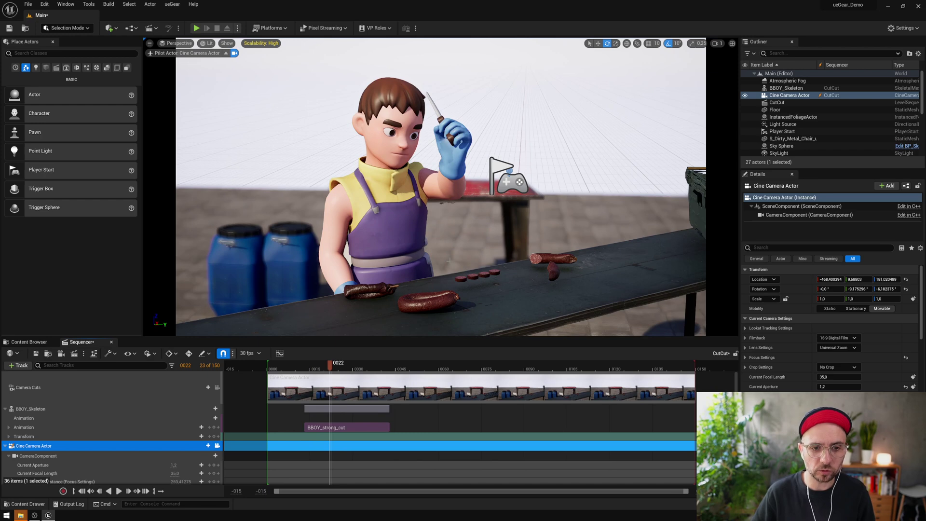